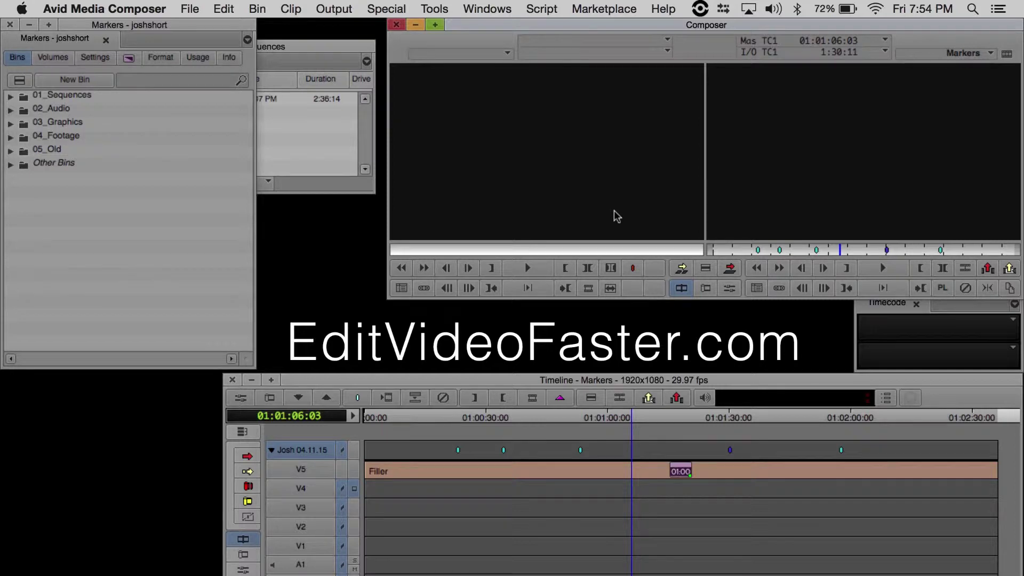
Launch the Title Tool Application from the Tools menu.
click(440, 8)
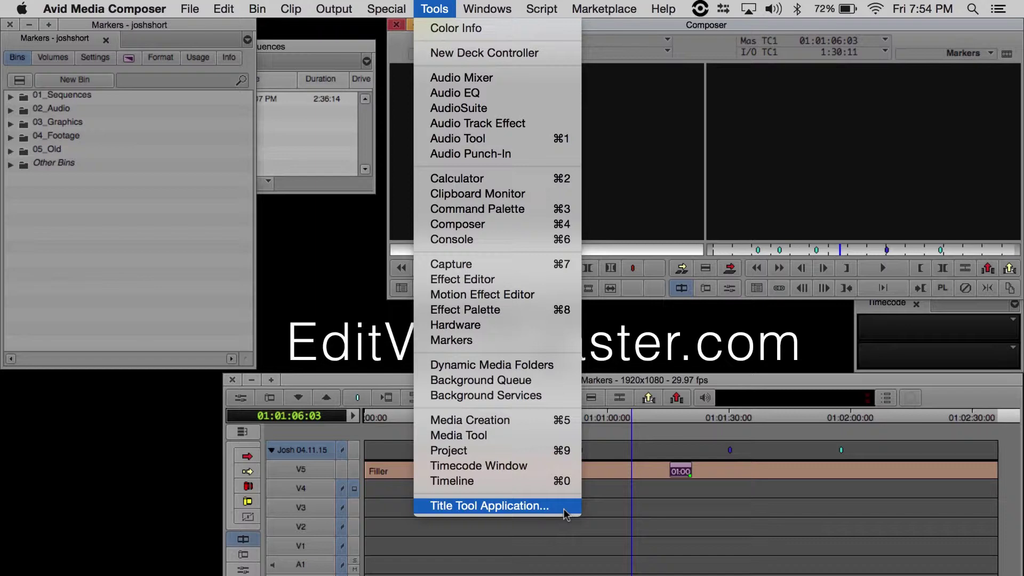
click(564, 509)
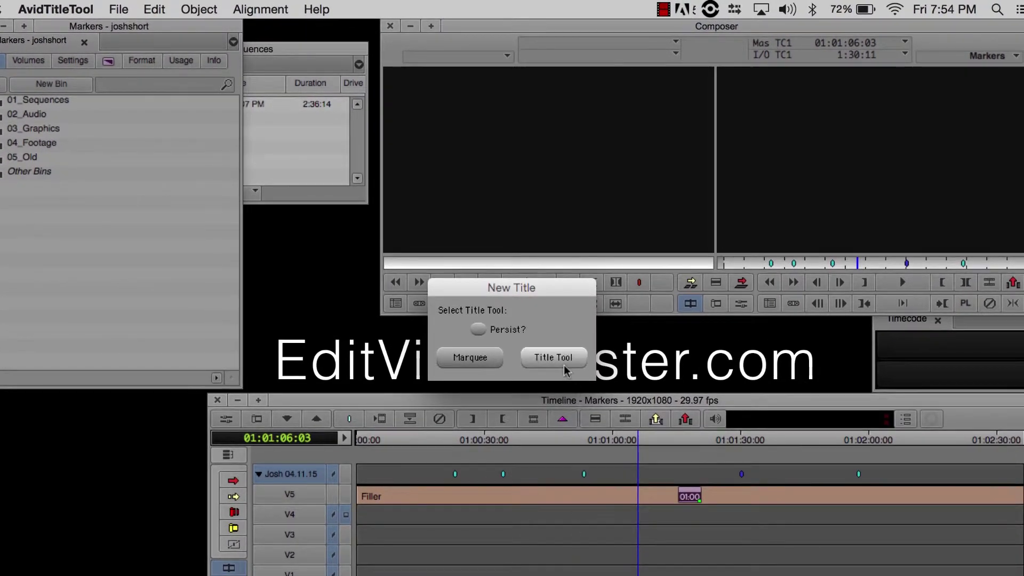
Start a full title, enter 'Edit Video Faster' on the canvas and select it.
click(561, 364)
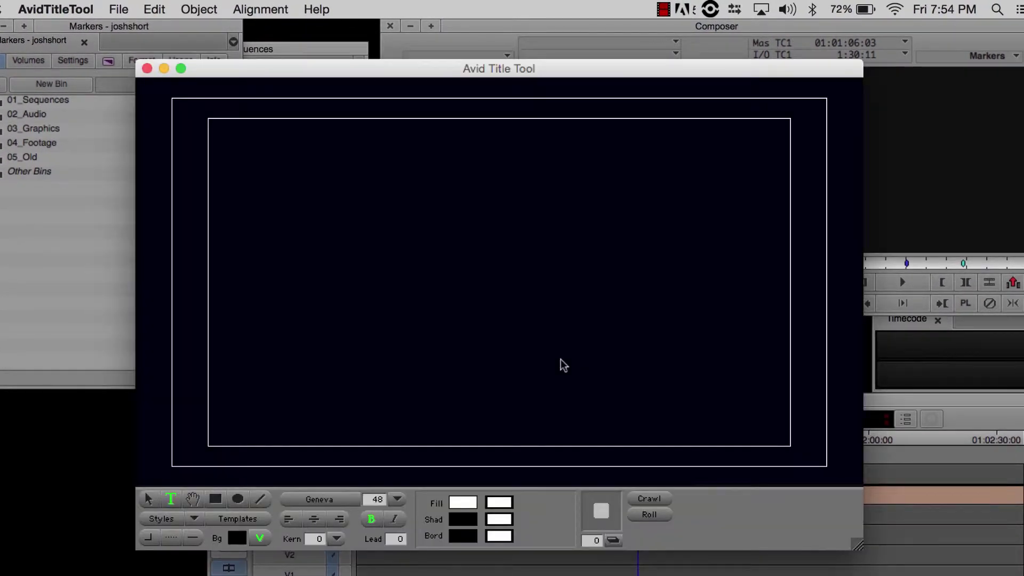
click(325, 223)
text(Edit Vide)
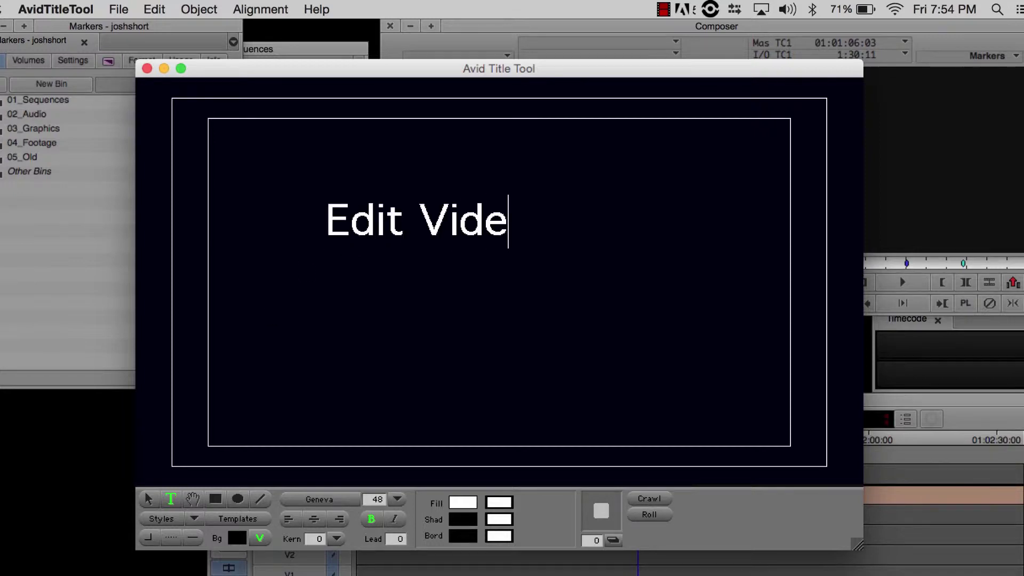
text(o Faster)
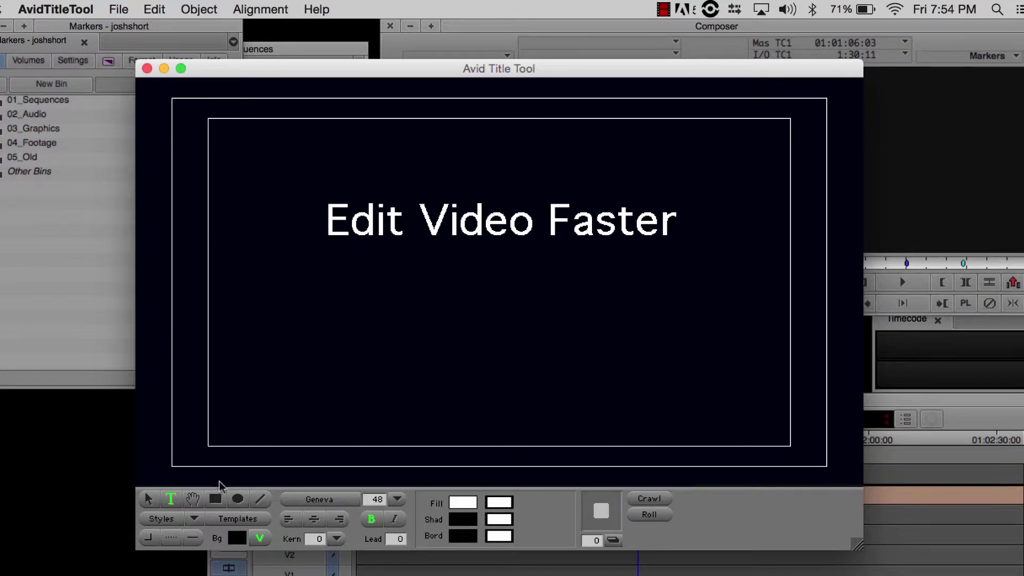
click(149, 498)
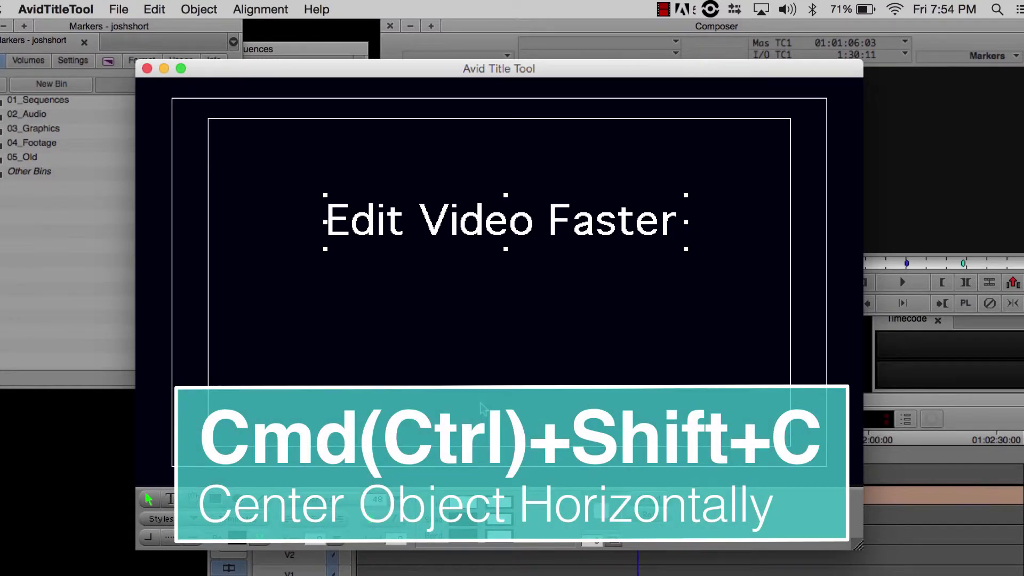
Centre the 'Edit Video Faster' text horizontally and vertically in the frame.
key(super+shift+c)
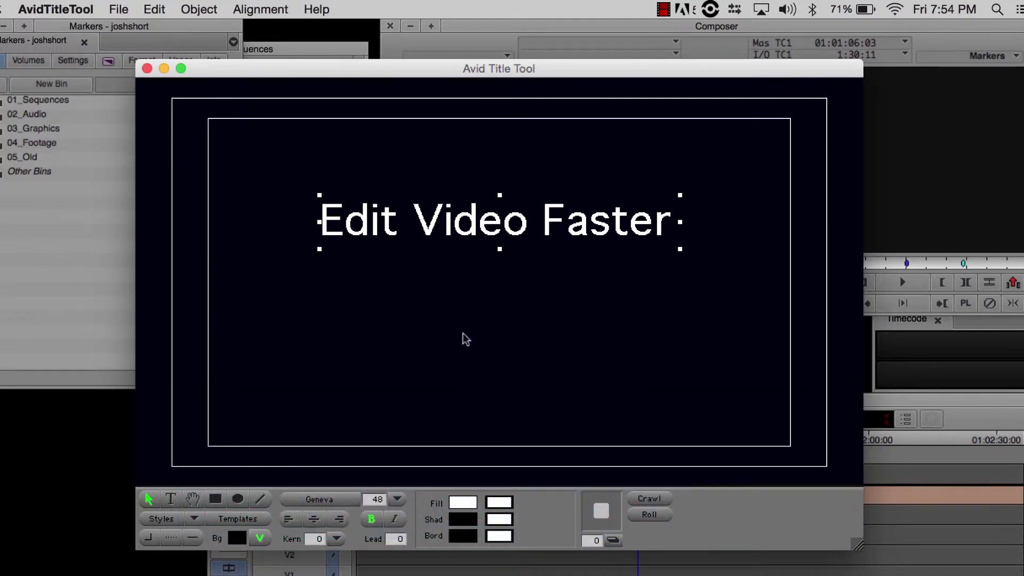
mouse_move(432, 239)
mouse_down()
mouse_move(314, 364)
mouse_move(271, 430)
mouse_up()
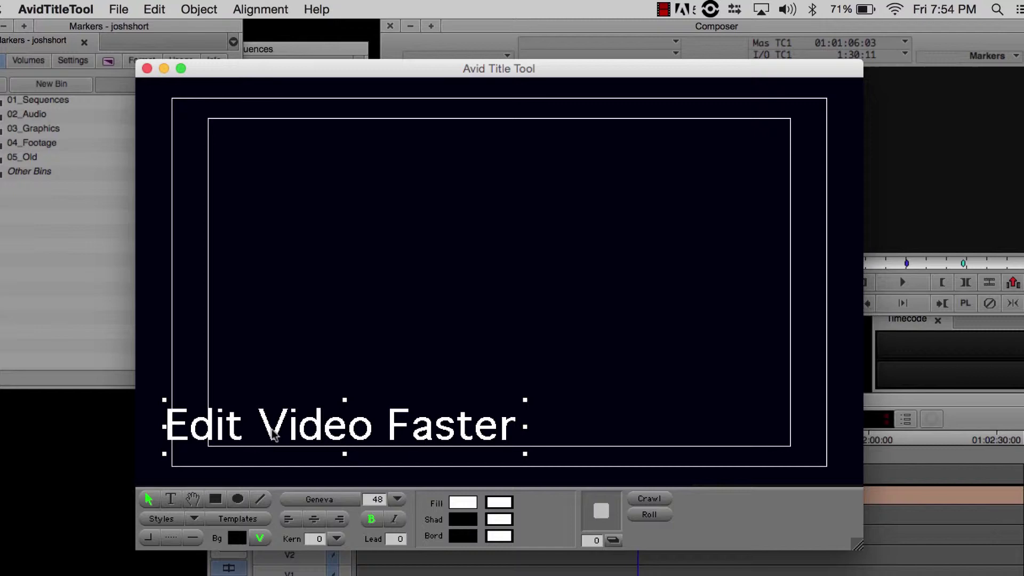
key(super+shift+h)
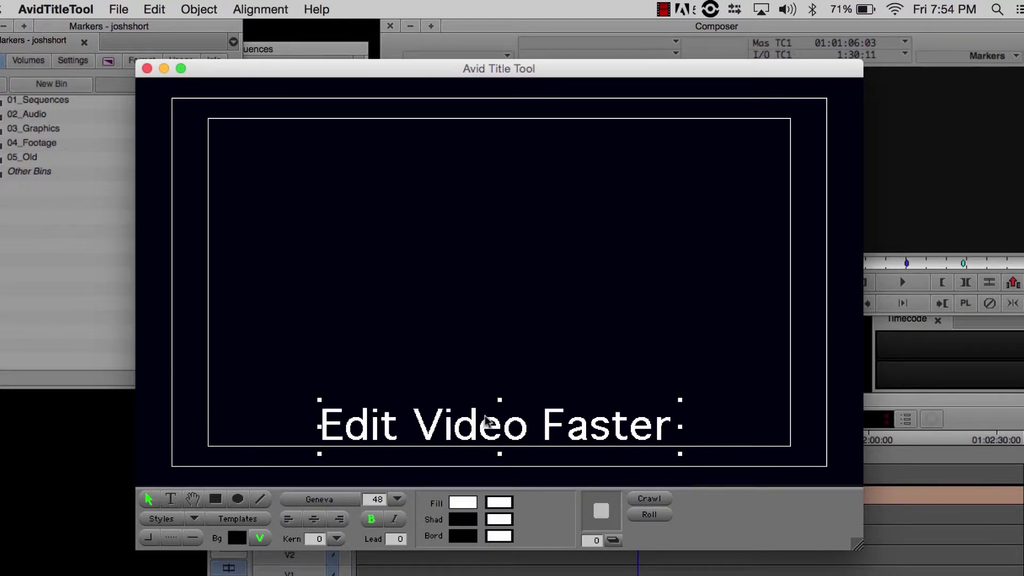
click(260, 10)
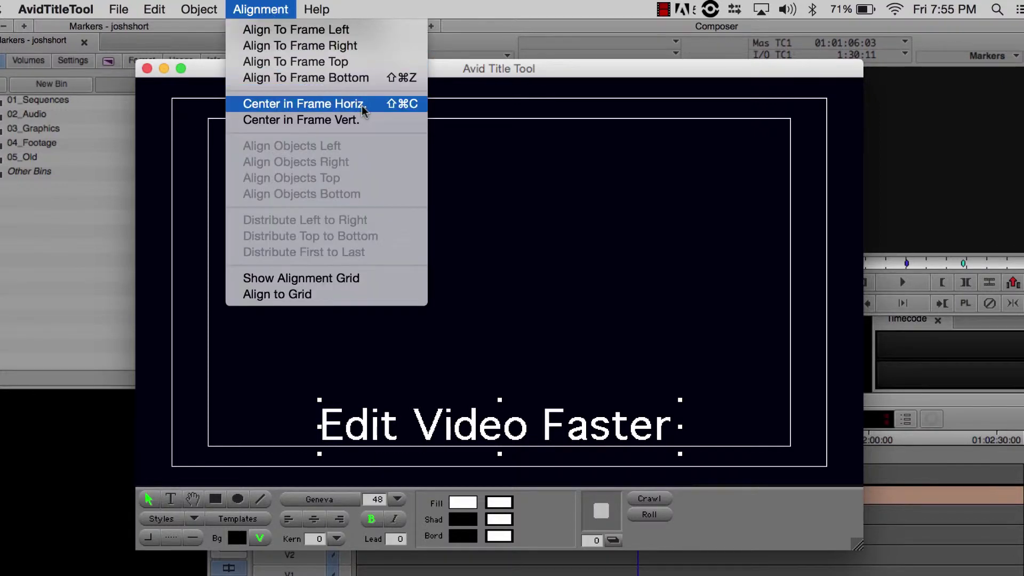
click(378, 126)
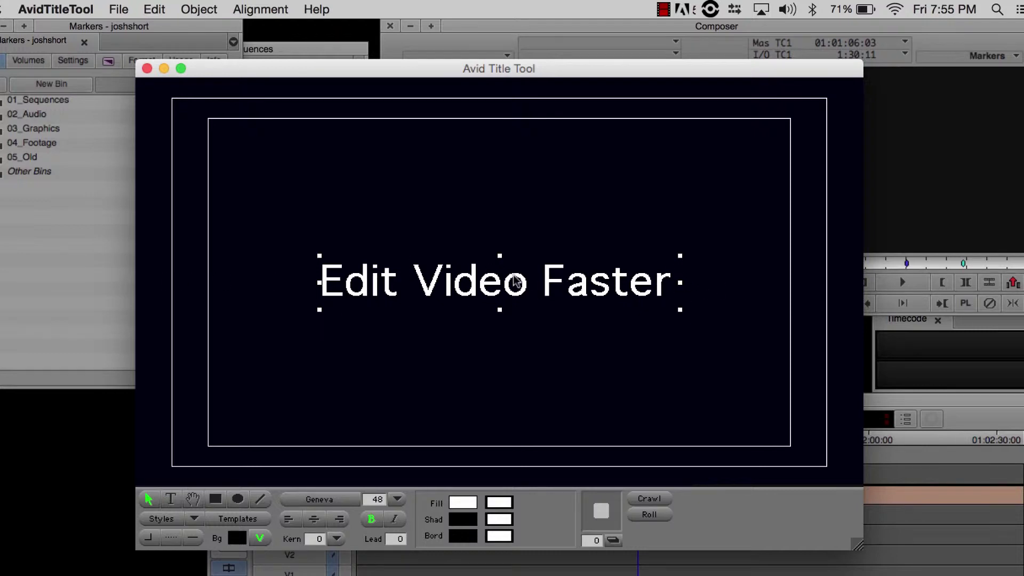
Draw a rectangle with red fill around the 'Edit Video Faster' text.
click(215, 499)
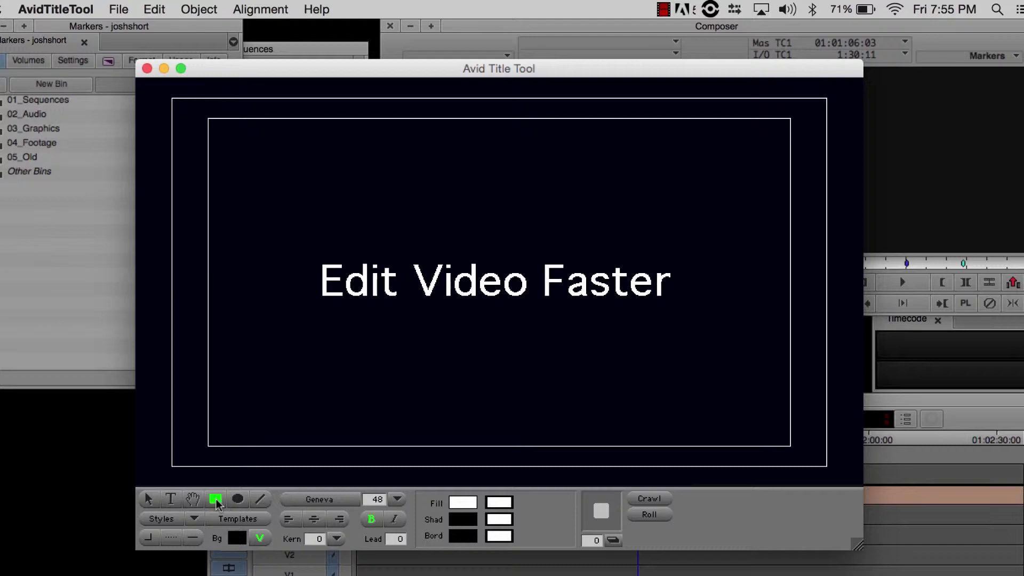
click(469, 501)
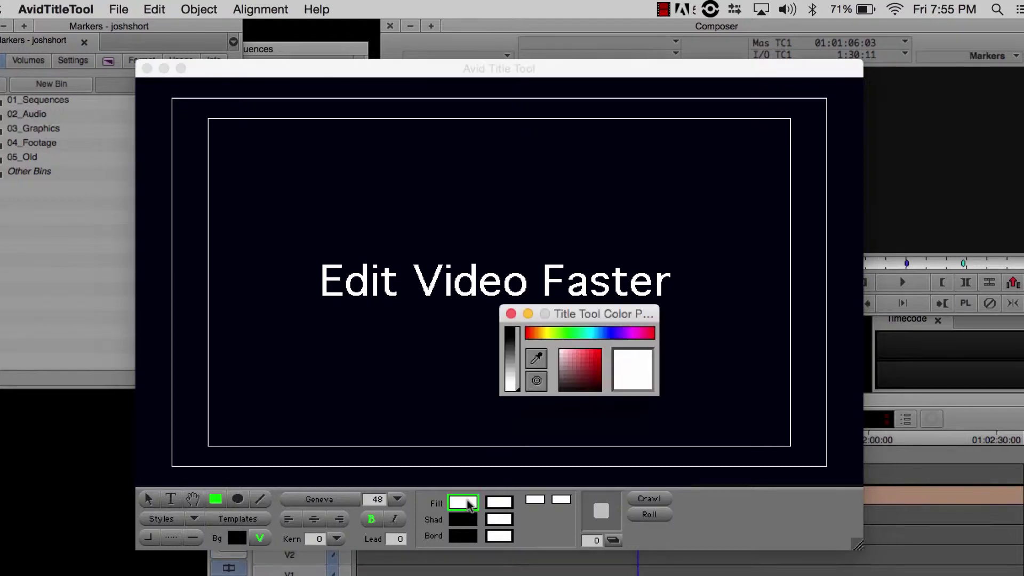
click(599, 358)
click(510, 313)
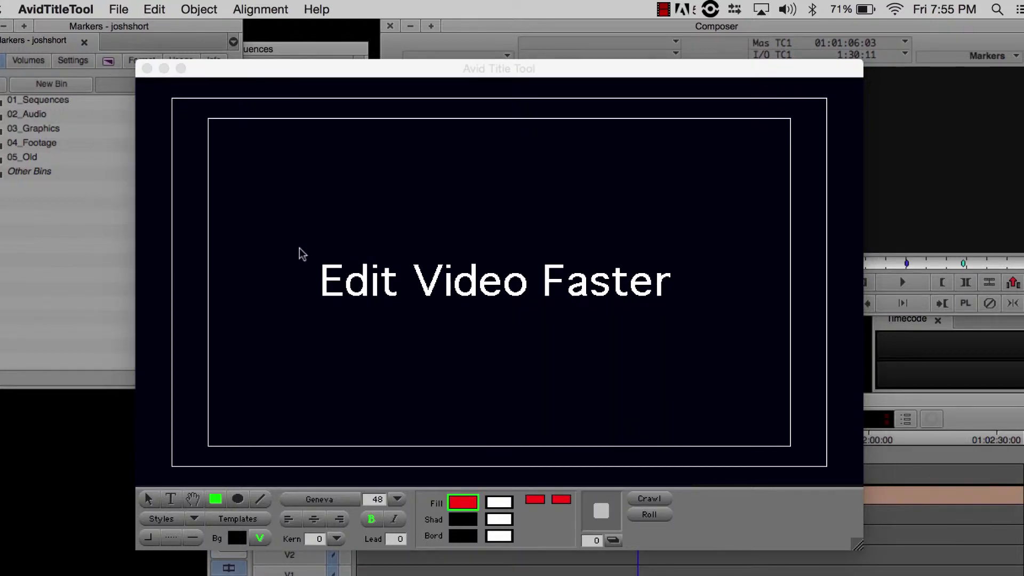
drag(287, 240, 696, 334)
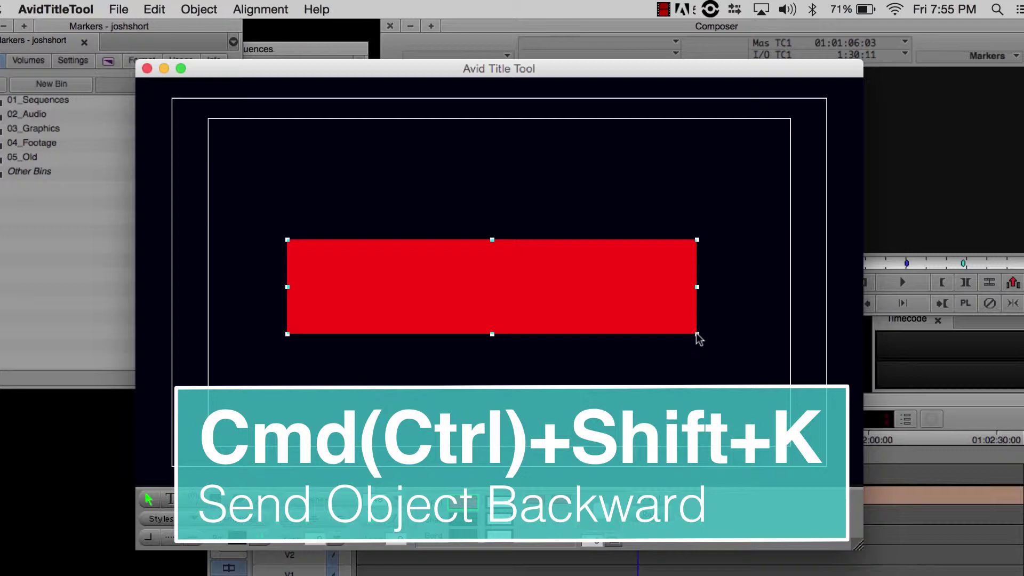
Send the red rectangle behind the text and centre it horizontally and vertically.
key(super+shift+k)
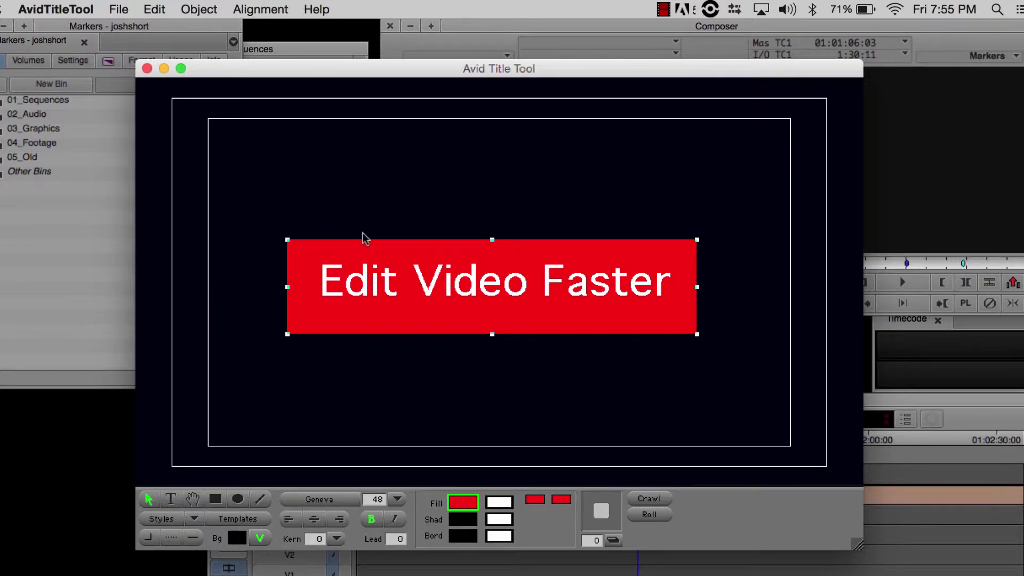
key(super+shift+h)
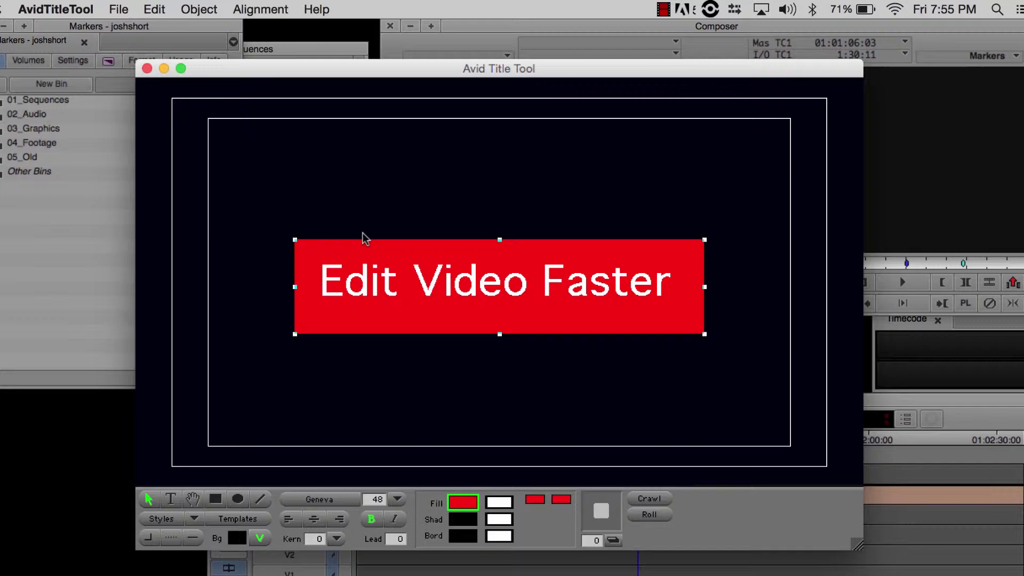
click(261, 8)
click(338, 131)
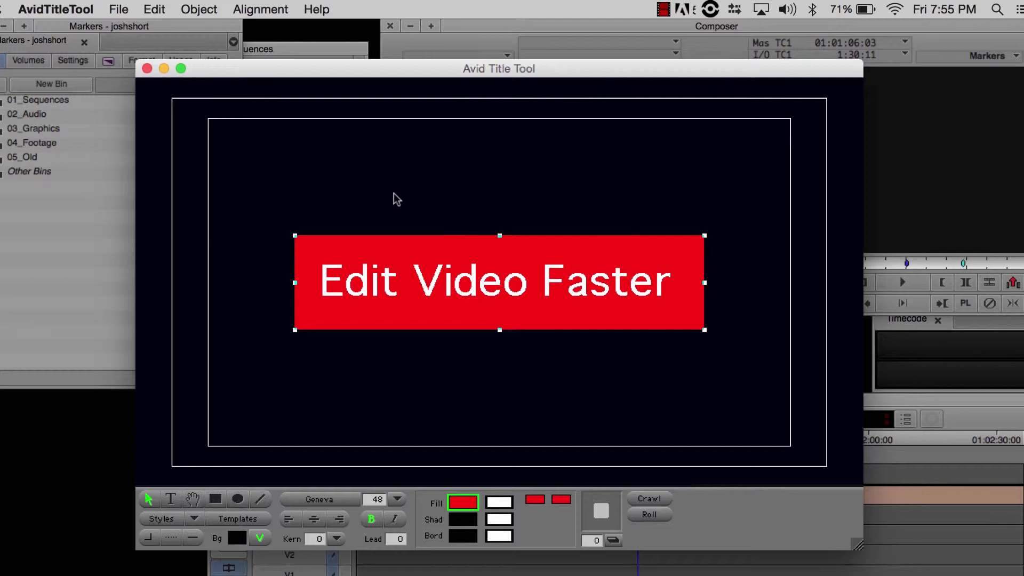
Give the selected title text a soft shadow with softness 4 and depth 2.
click(490, 288)
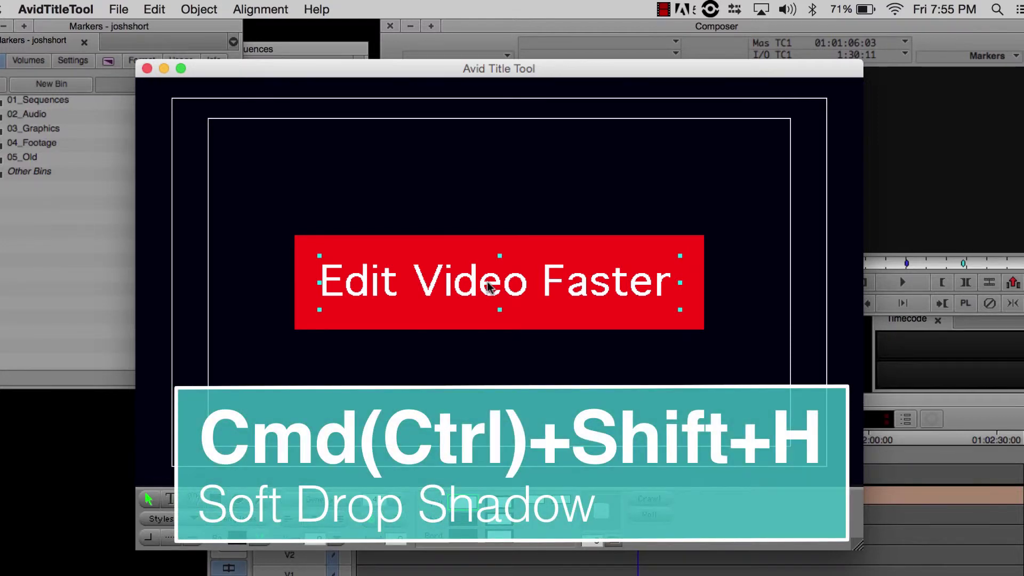
key(ctrl+shift+h)
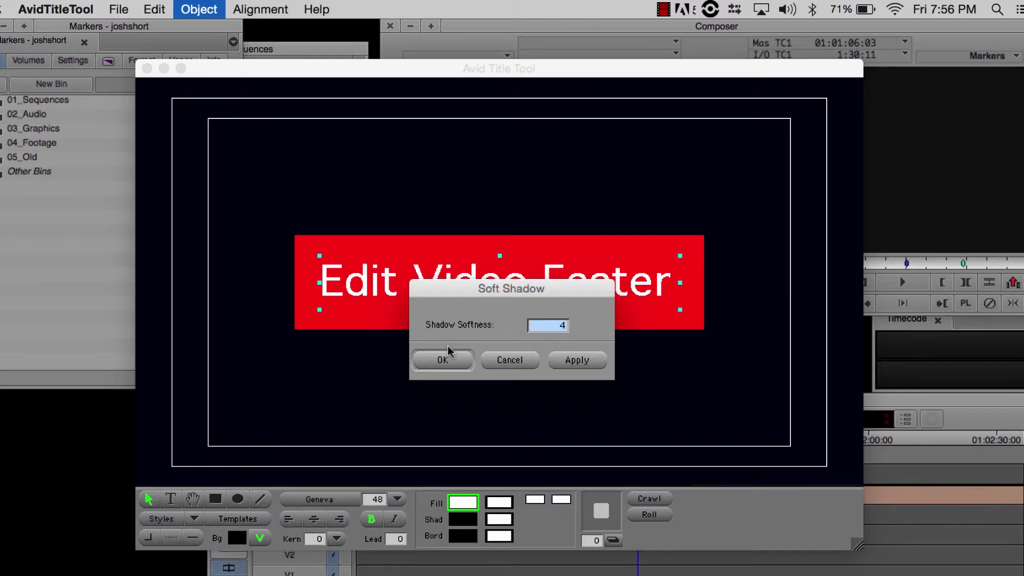
click(445, 364)
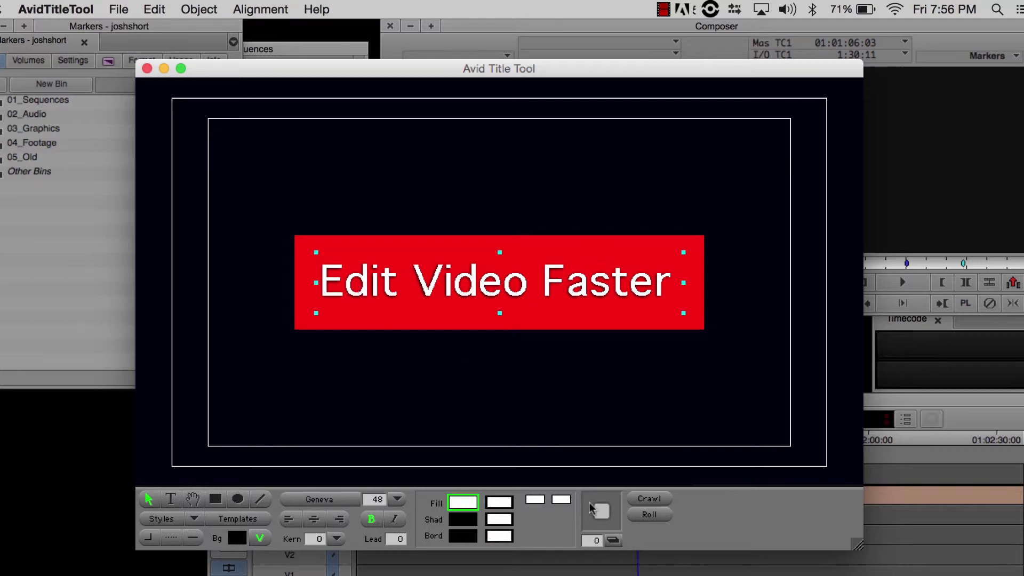
click(595, 541)
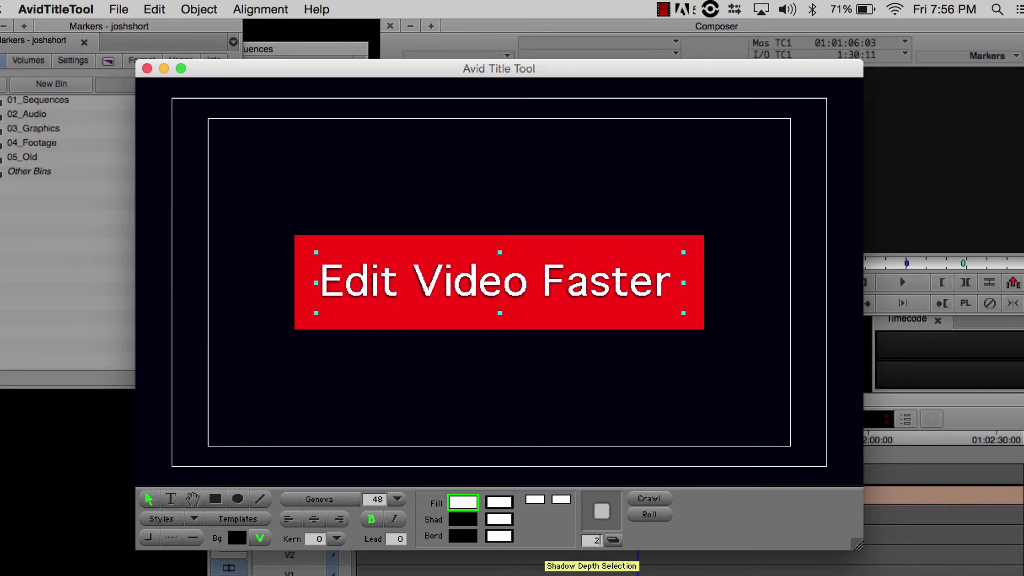
text(2)
key(Return)
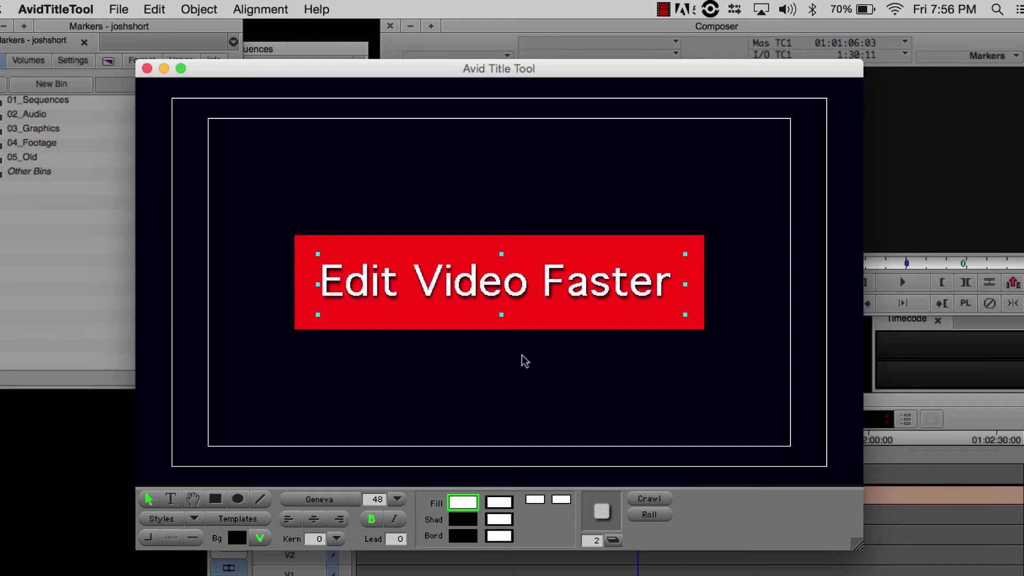
key(super+Tab)
key(super+Tab)
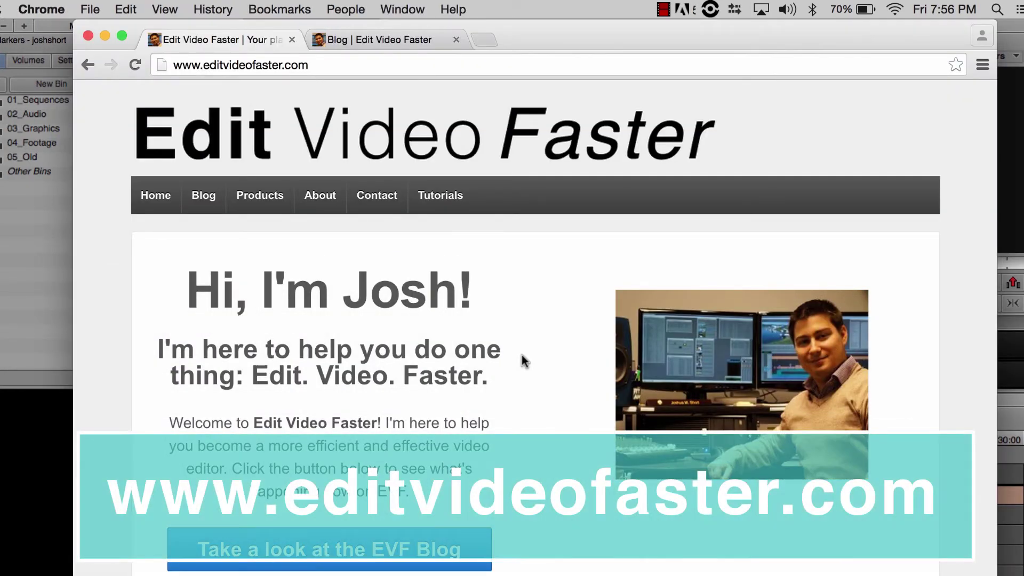
Bring up the 'Blog | Edit Video Faster' tab in Chrome.
click(403, 41)
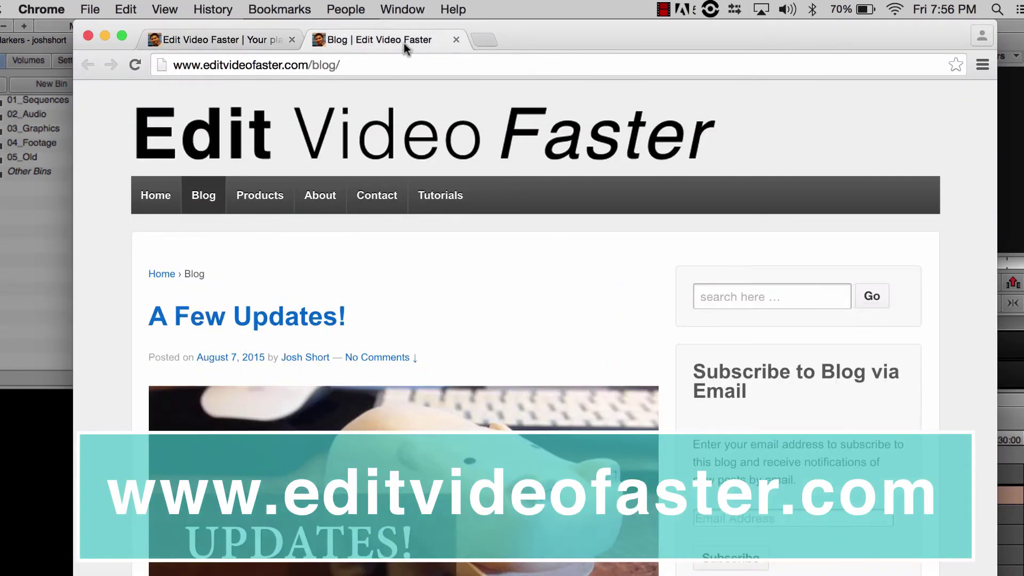
scroll(125, 373, down, 5)
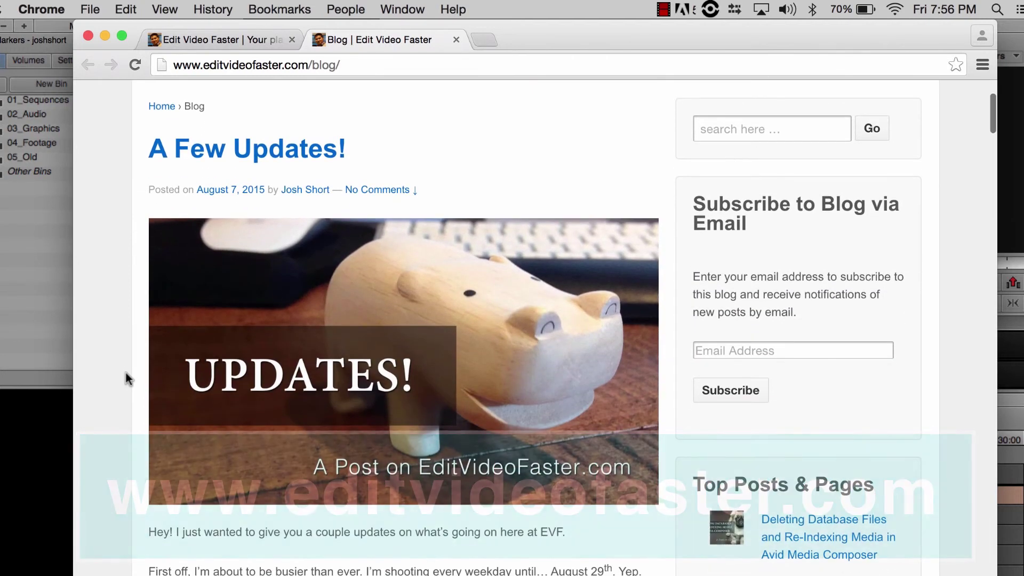